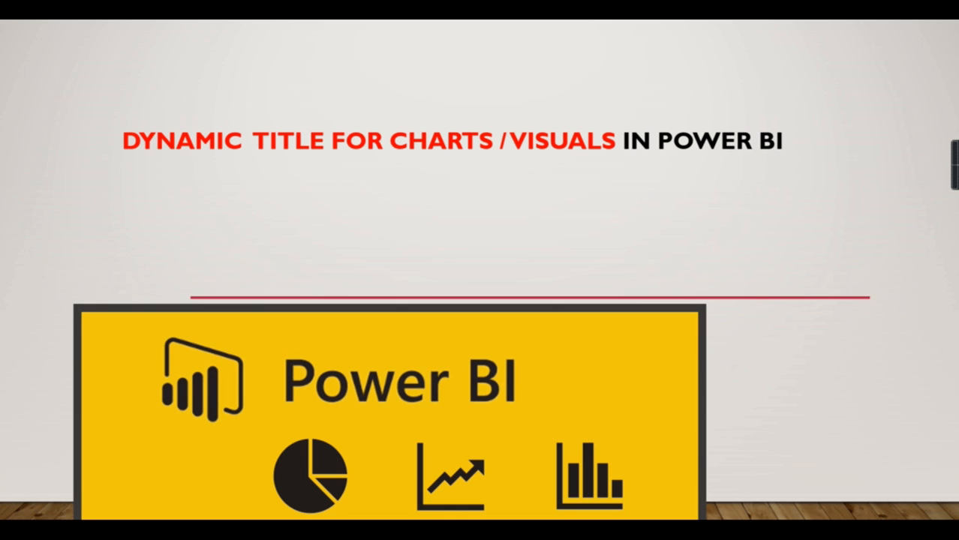
Step: End the slide show, switch to Power BI Desktop and examine the fields used by the Sales Amount by Year chart
{"action": "key", "text": "Escape"}
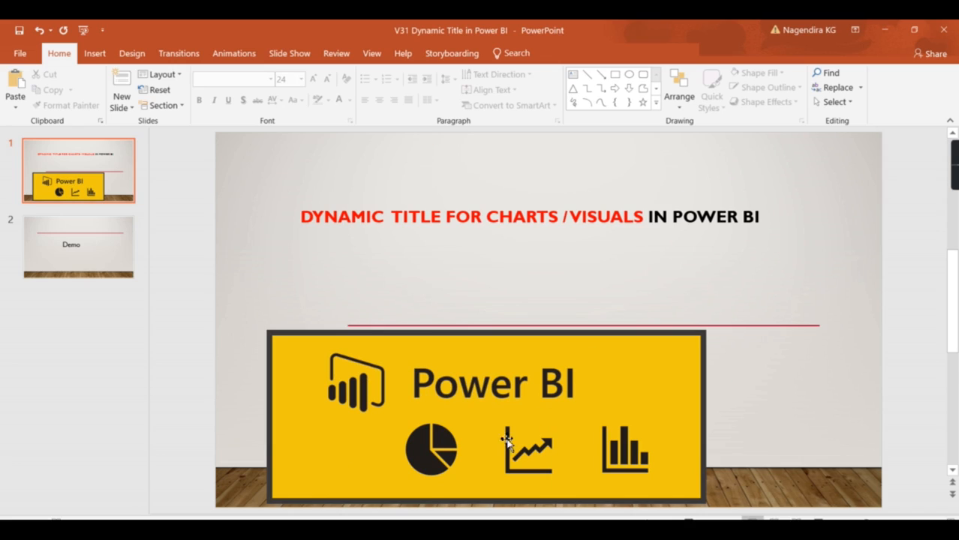
{"action": "key", "text": "alt+Tab"}
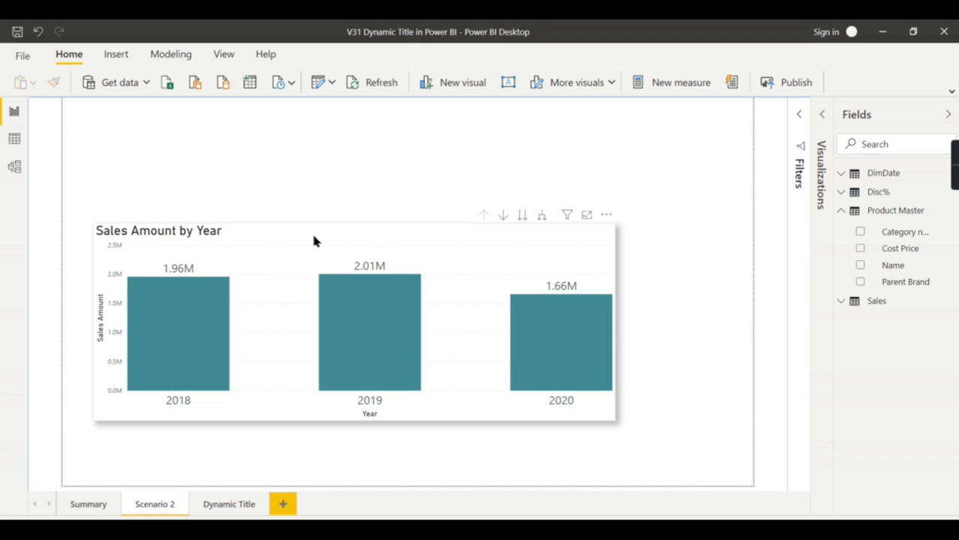
{"action": "left_click", "coordinate": [466, 227]}
{"action": "left_click", "coordinate": [842, 301]}
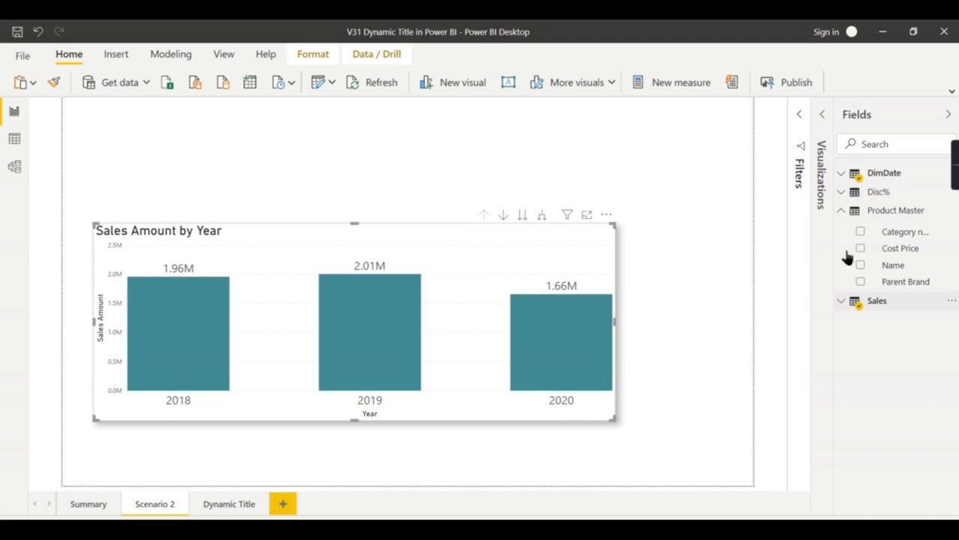
{"action": "left_click", "coordinate": [822, 119]}
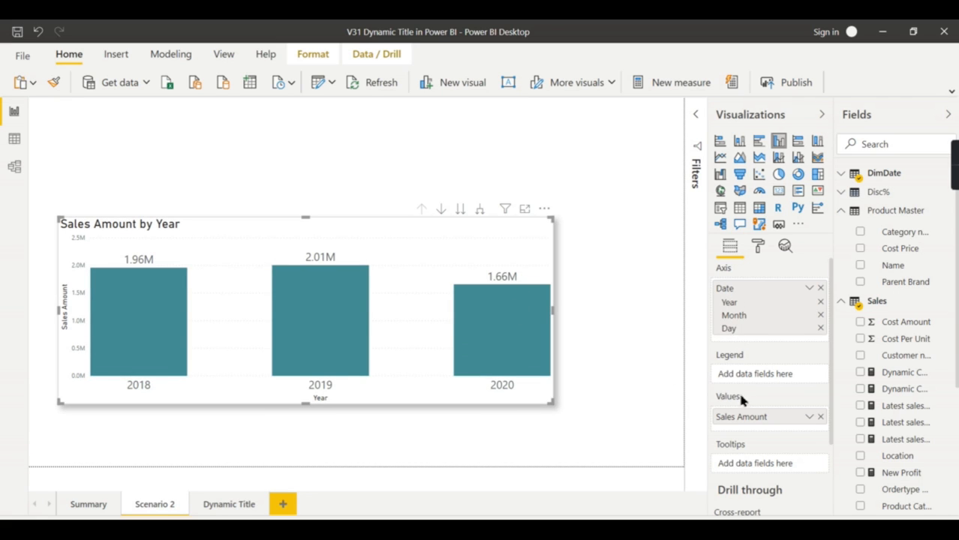
{"action": "left_click", "coordinate": [618, 312]}
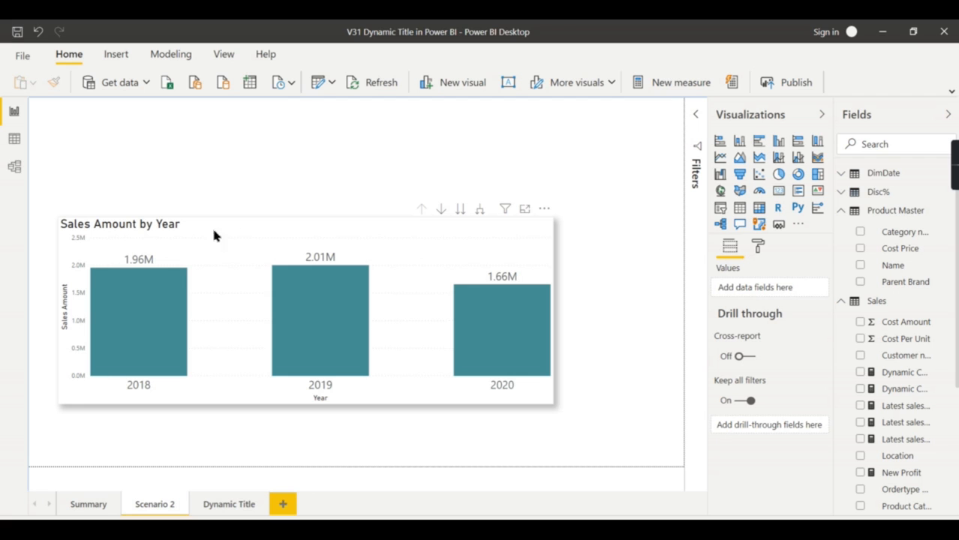
Step: Open the column chart's title formatting settings and examine its title text
{"action": "left_click", "coordinate": [327, 231]}
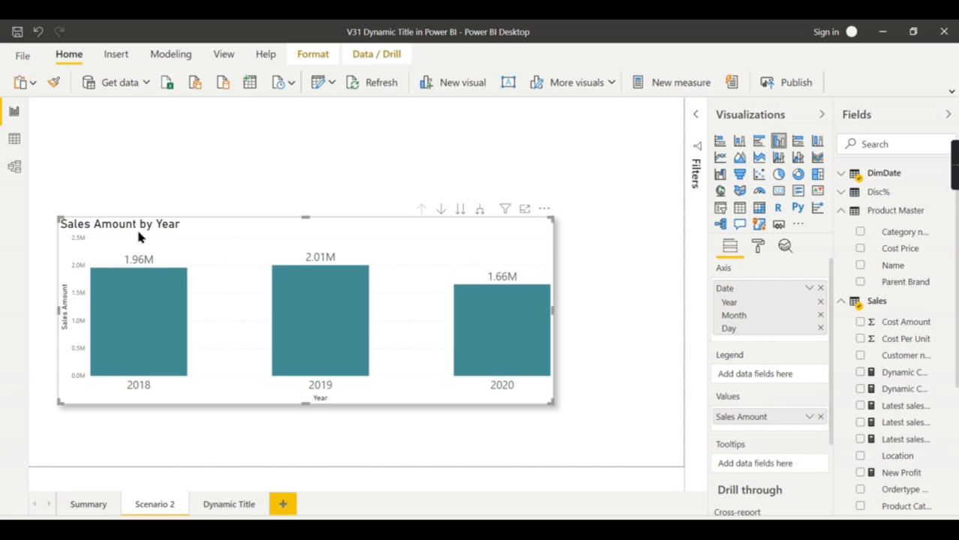
{"action": "left_click", "coordinate": [756, 252]}
{"action": "left_click", "coordinate": [736, 450]}
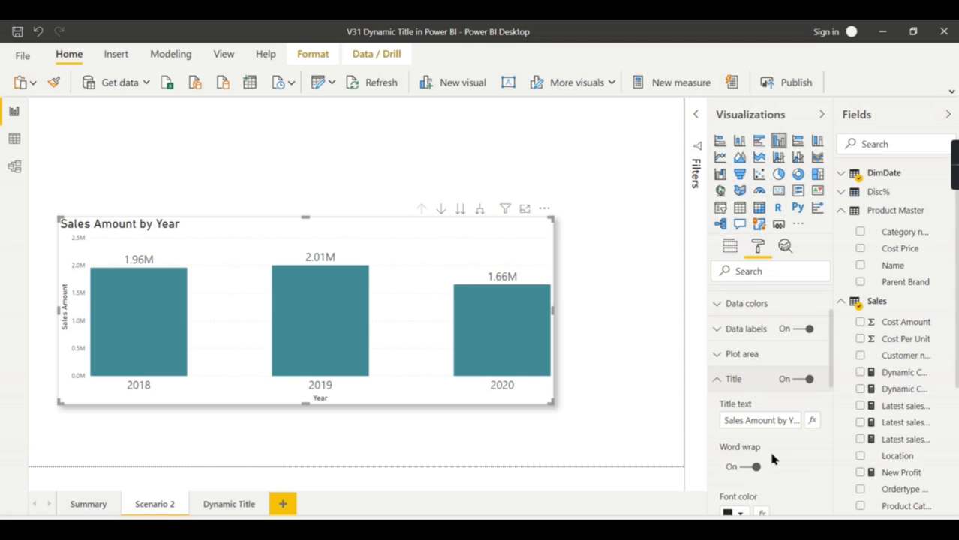
{"action": "left_click_drag", "start_coordinate": [787, 421], "coordinate": [824, 426]}
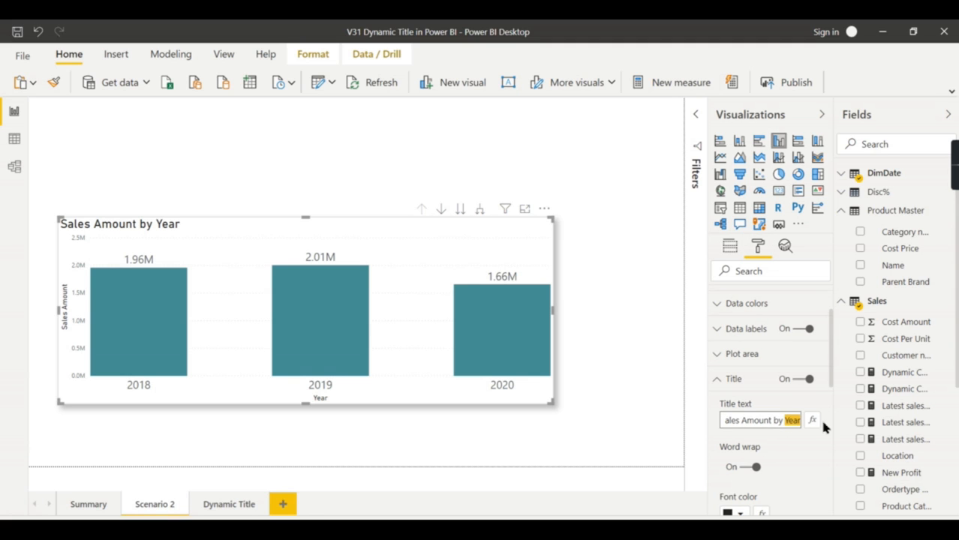
{"action": "left_click", "coordinate": [213, 259]}
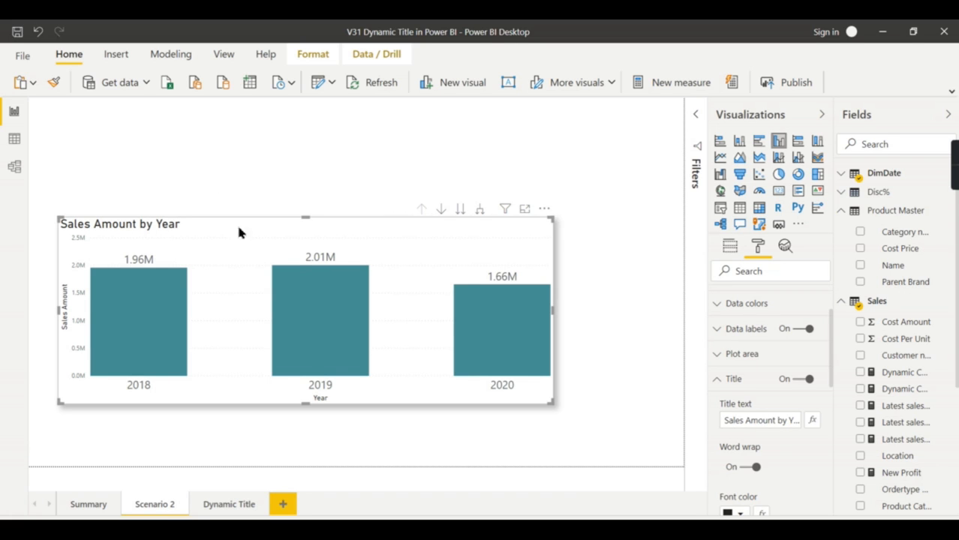
Step: Turn on drill mode for the chart, drill into the months of 2019 and return to the year level
{"action": "left_click", "coordinate": [444, 212]}
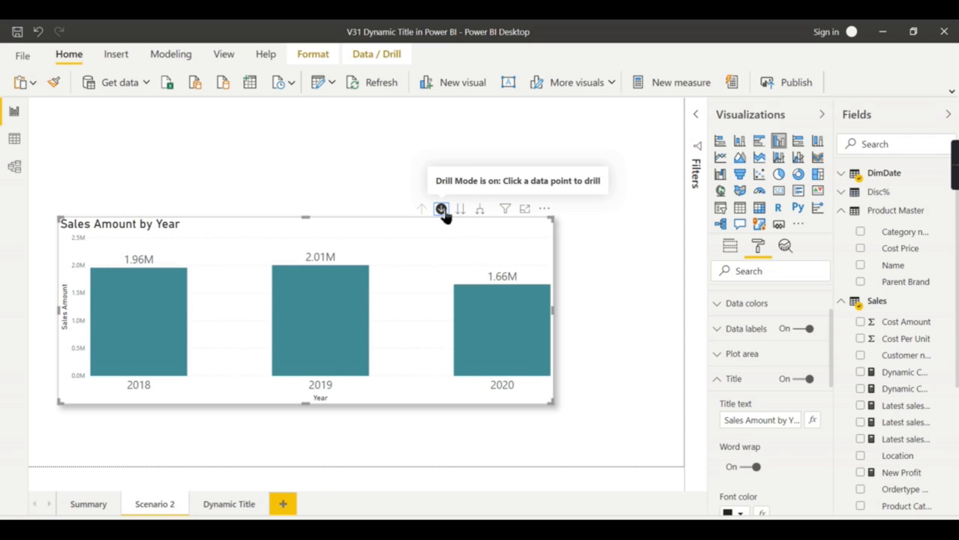
{"action": "right_click", "coordinate": [309, 279]}
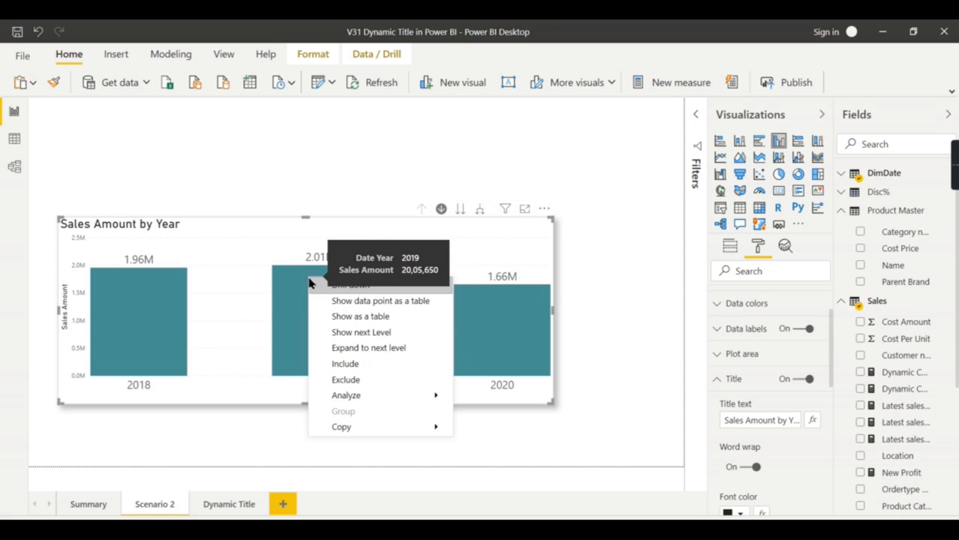
{"action": "left_click", "coordinate": [385, 260]}
{"action": "left_click", "coordinate": [328, 283]}
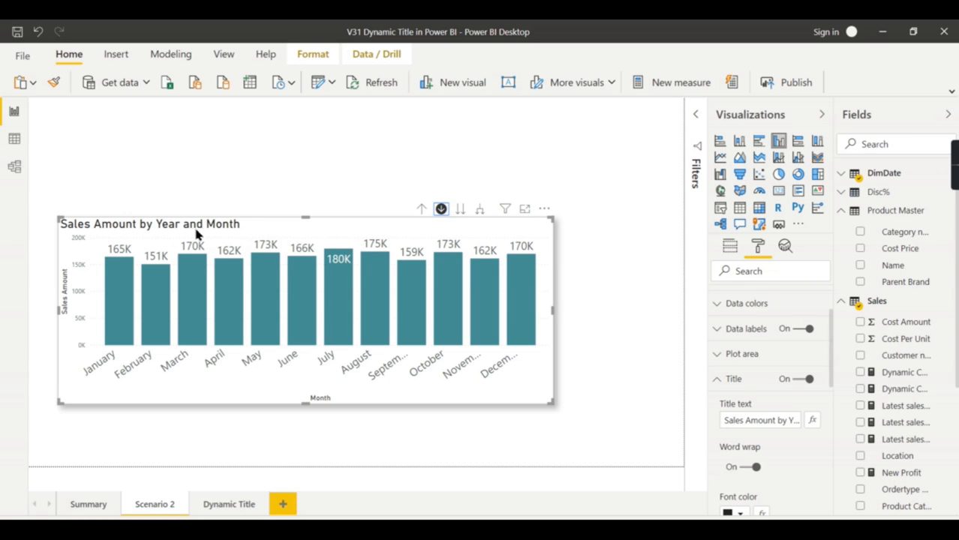
{"action": "left_click", "coordinate": [422, 210]}
{"action": "left_click", "coordinate": [771, 420]}
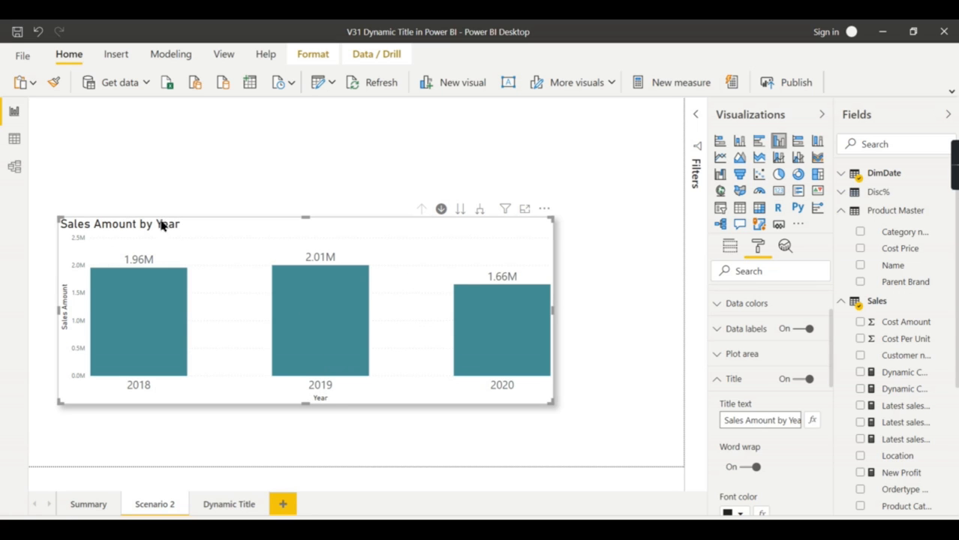
Step: Drill the chart through 2019 and July to the day level, checking the automatic title, and return to the year level
{"action": "left_click", "coordinate": [360, 303]}
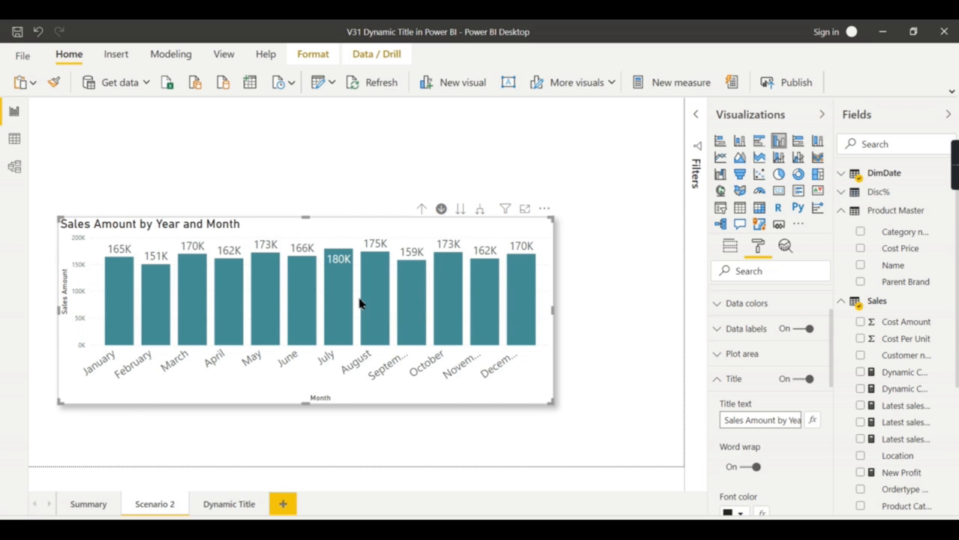
{"action": "left_click", "coordinate": [334, 299]}
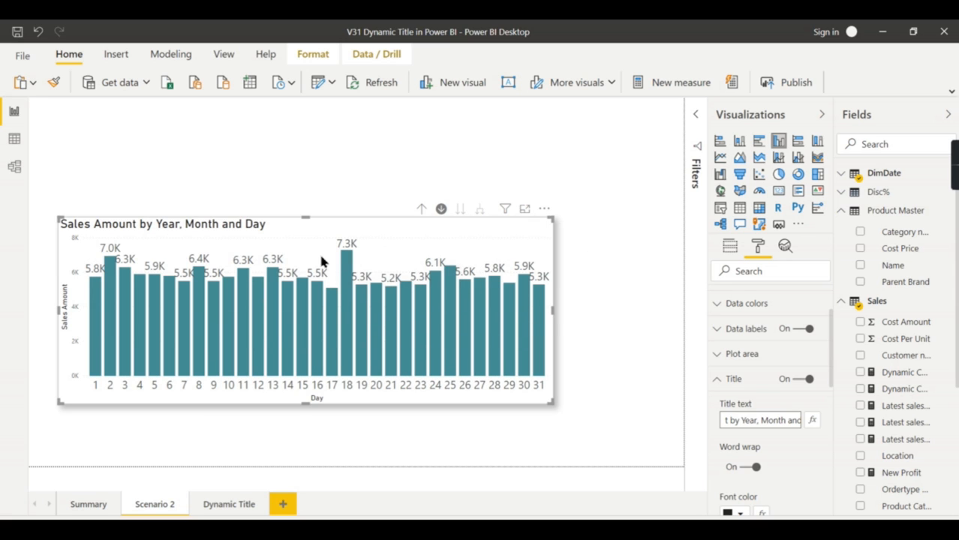
{"action": "left_click", "coordinate": [422, 210]}
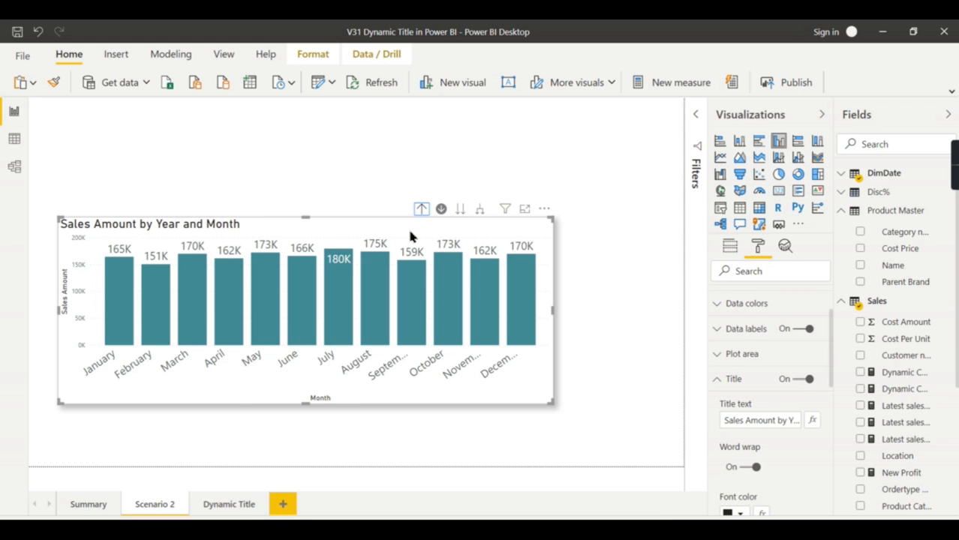
{"action": "left_click", "coordinate": [421, 211]}
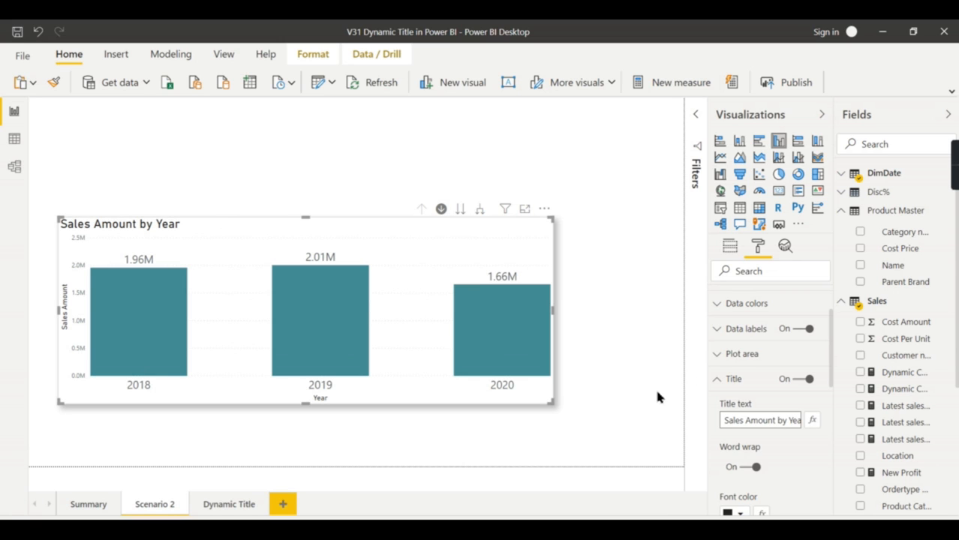
Step: Search the report's data fields for "dyna"
{"action": "left_click", "coordinate": [899, 147]}
{"action": "type", "text": "dyna"}
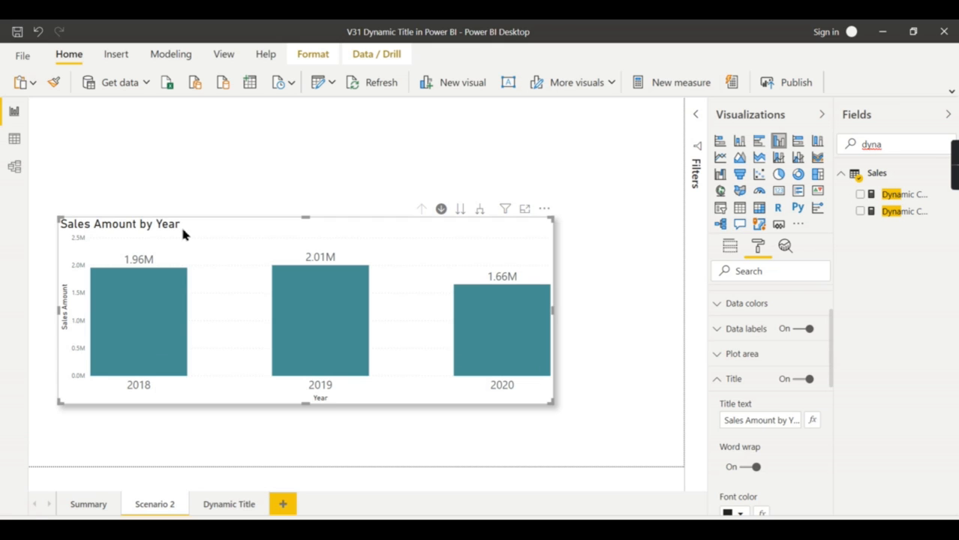
Step: Remove "by Year" from the chart's title text, leaving "Sales Amount"
{"action": "left_click", "coordinate": [762, 423]}
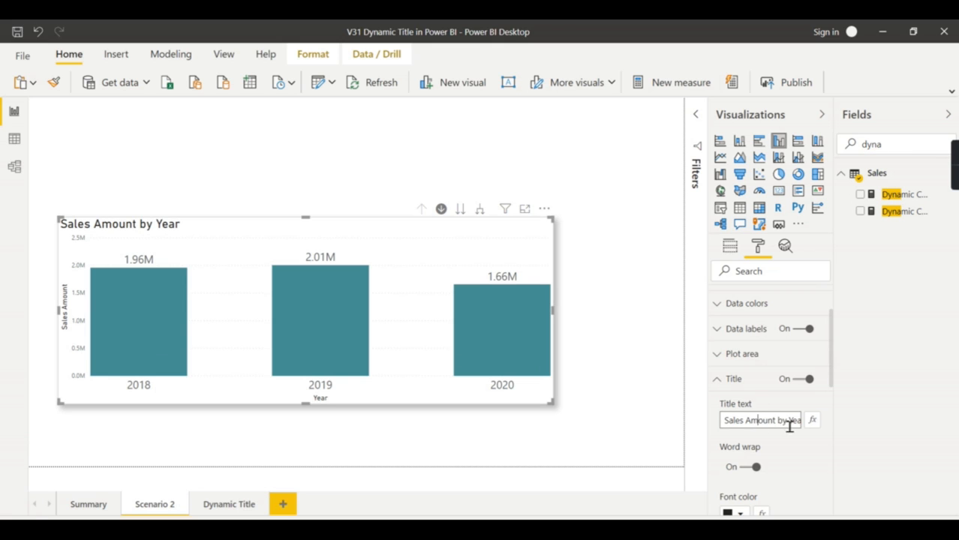
{"action": "left_click", "coordinate": [778, 422]}
{"action": "left_click", "coordinate": [802, 420], "text": "shift"}
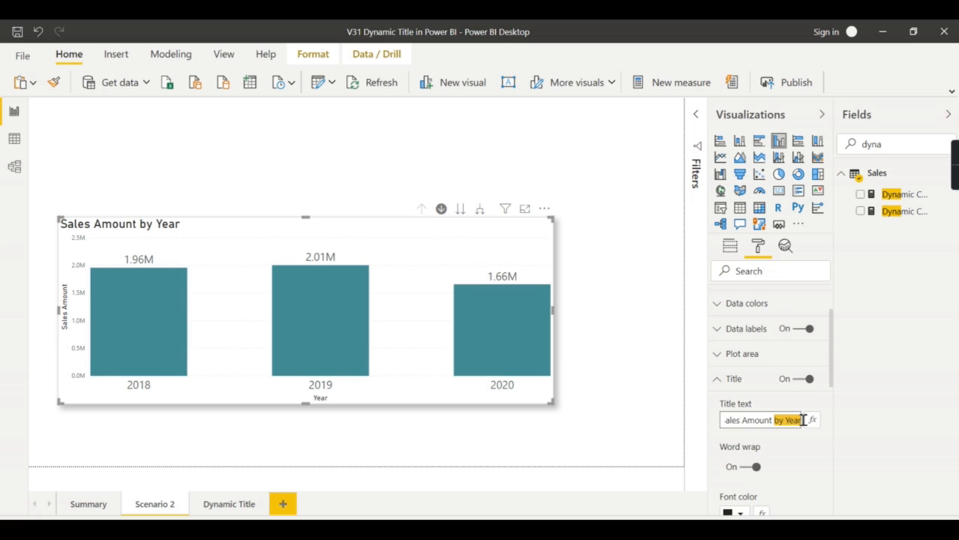
{"action": "key", "text": "BackSpace"}
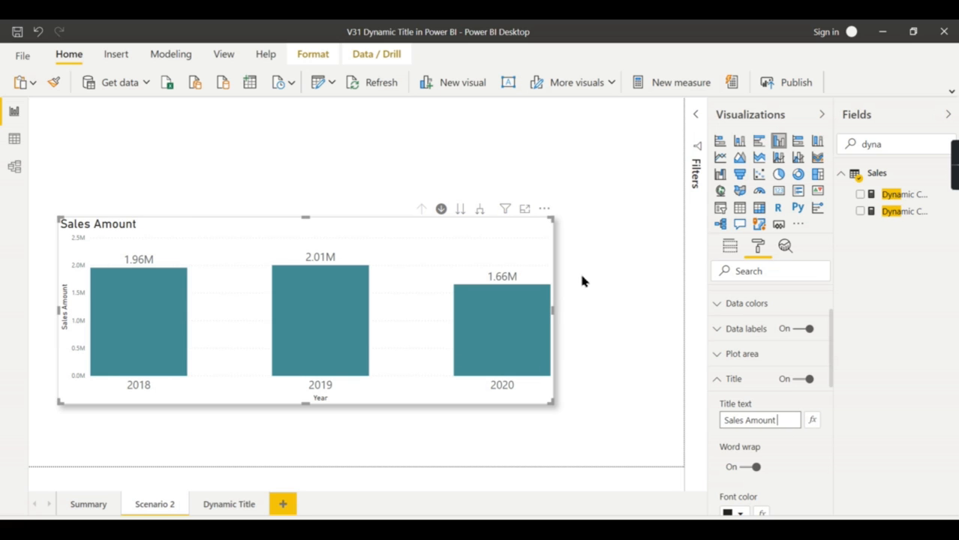
{"action": "left_click", "coordinate": [607, 257]}
Step: Drill the retitled chart into the days of June 2019, check its title text setting, and return to the year level
{"action": "left_click", "coordinate": [336, 298]}
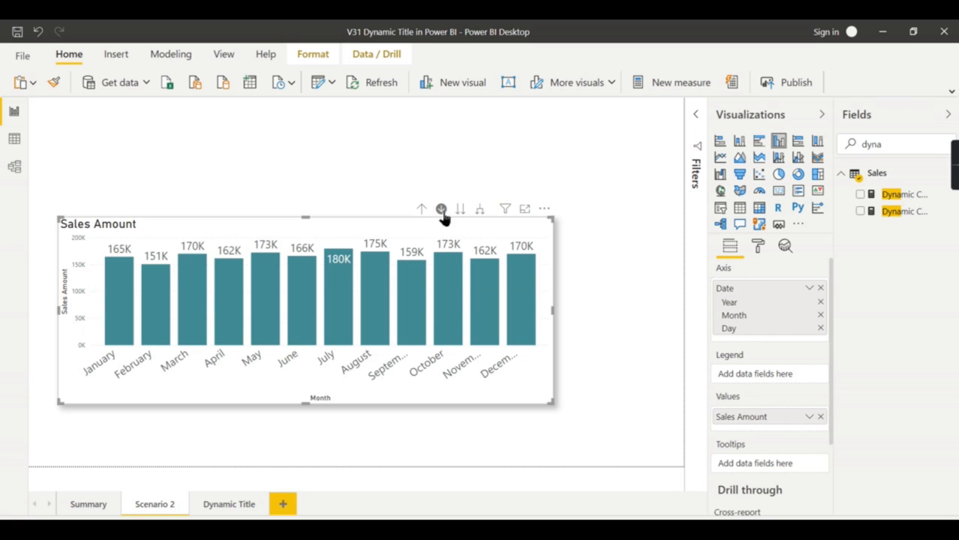
{"action": "left_click", "coordinate": [301, 296]}
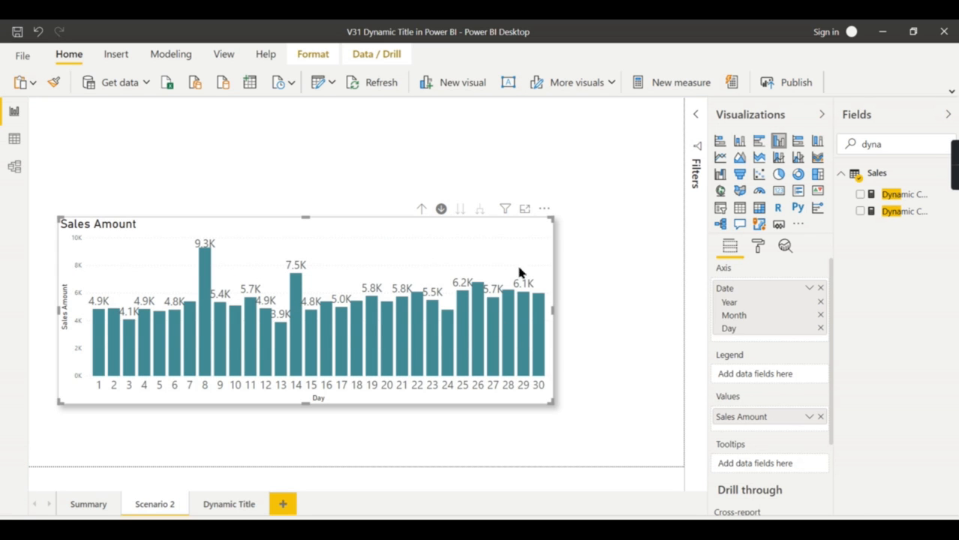
{"action": "left_click", "coordinate": [758, 246]}
{"action": "left_click", "coordinate": [718, 450]}
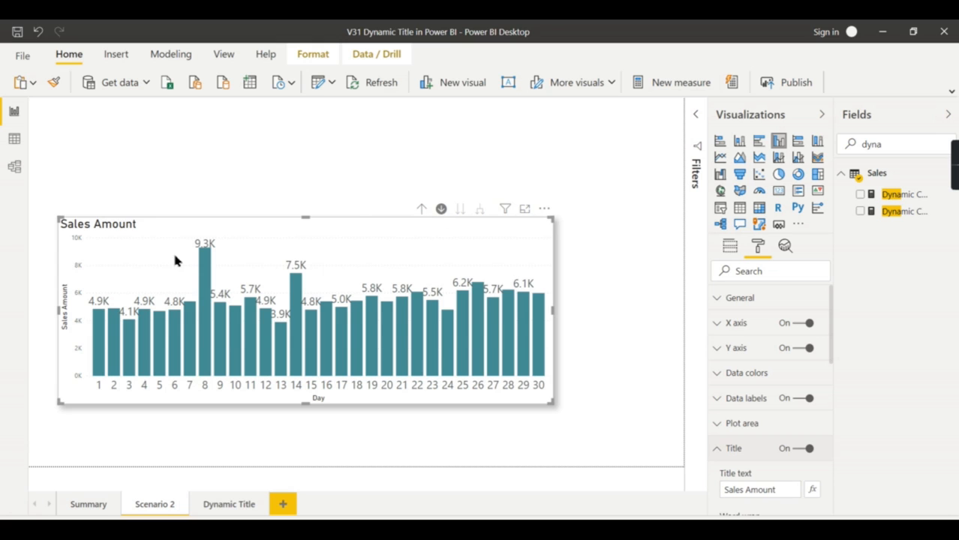
{"action": "left_click", "coordinate": [422, 212]}
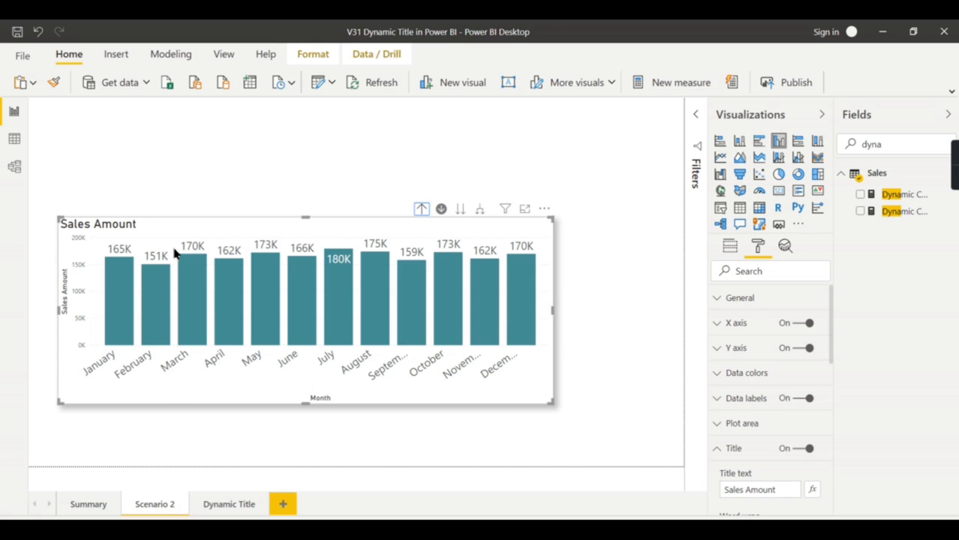
{"action": "left_click", "coordinate": [423, 213]}
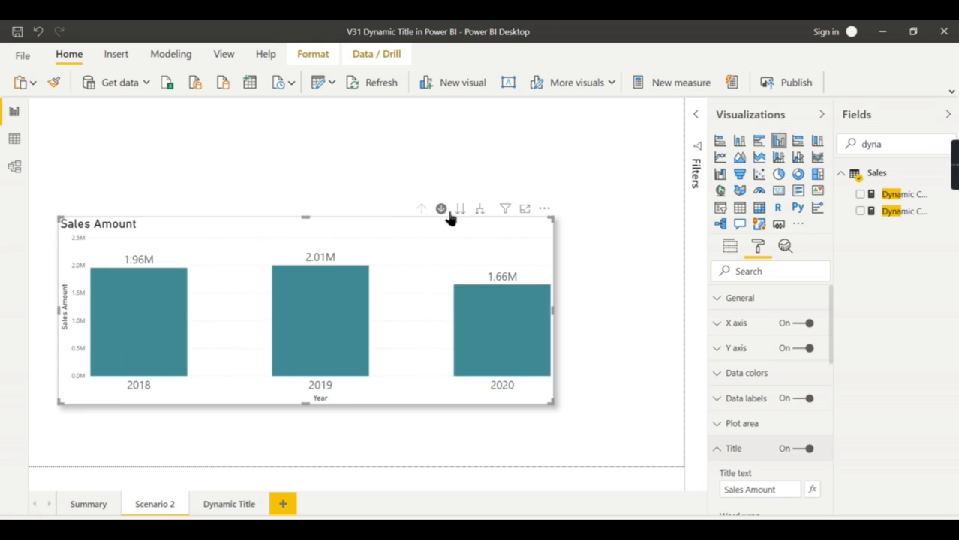
Step: Check the fixed title by drilling the chart into the days of July 2019 and back up to the years
{"action": "left_click", "coordinate": [283, 313]}
{"action": "left_click", "coordinate": [347, 313]}
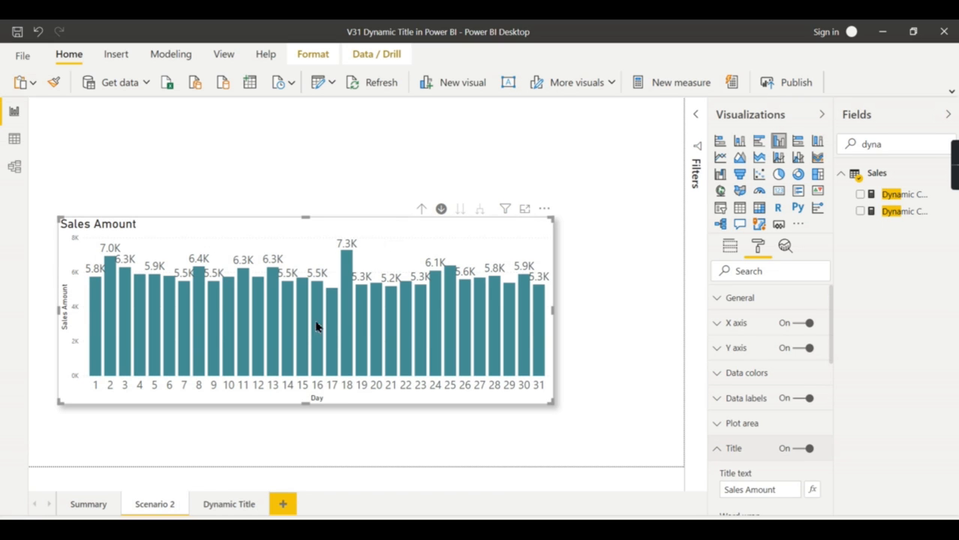
{"action": "left_click", "coordinate": [421, 210]}
{"action": "left_click", "coordinate": [421, 211]}
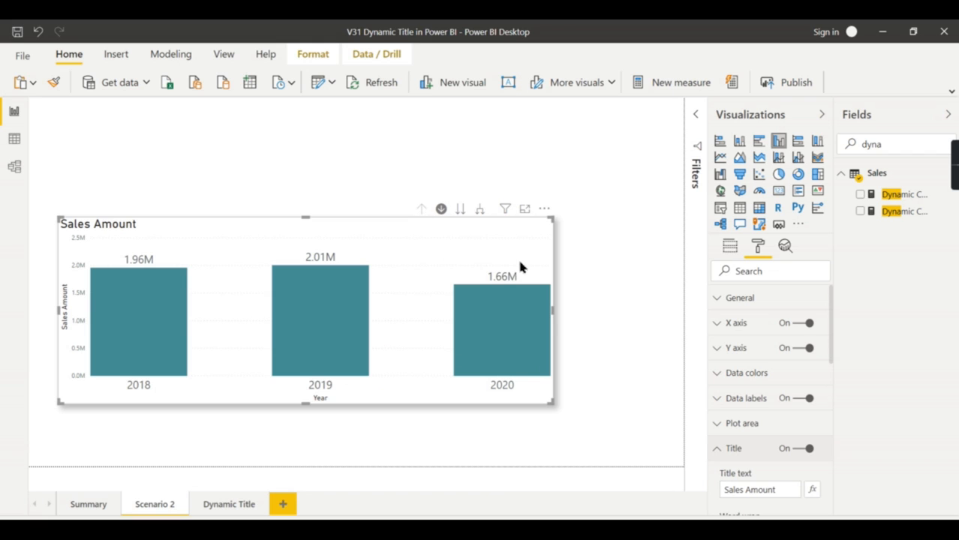
Step: Open the Dynamic Chart Title measure and examine its full formula, including the ISFILTERED condition and the returned "Sales Amount" text
{"action": "left_click", "coordinate": [893, 197]}
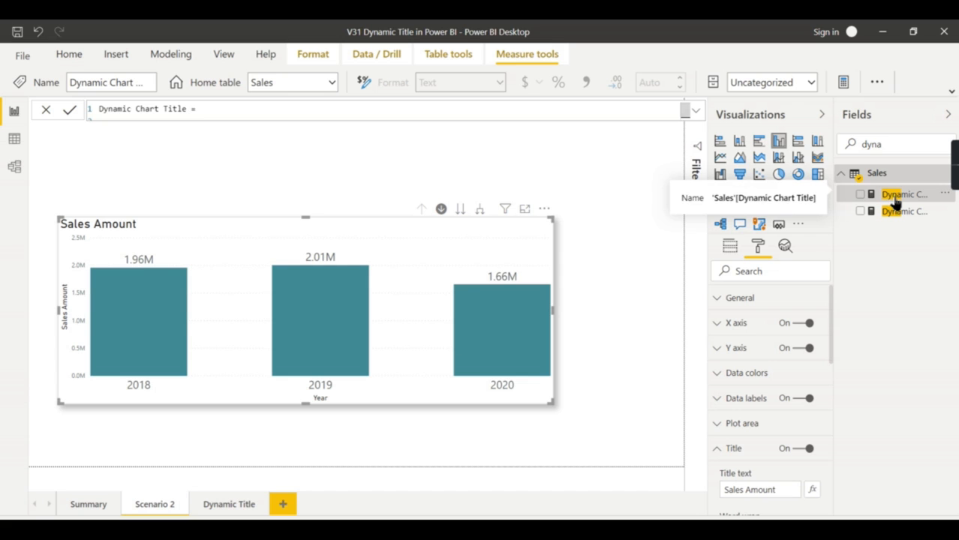
{"action": "left_click", "coordinate": [695, 111]}
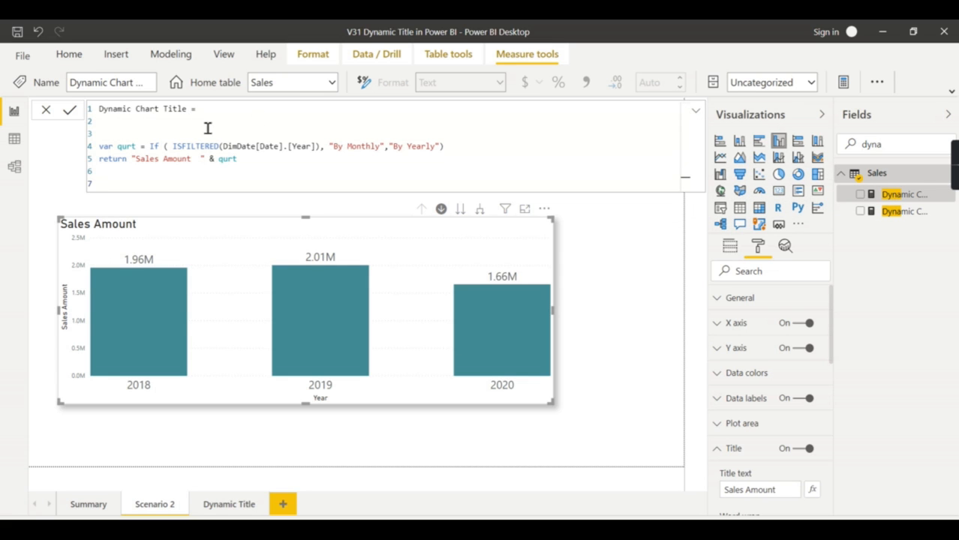
{"action": "scroll", "coordinate": [196, 177], "scroll_direction": "up", "scroll_amount": 3, "text": "ctrl"}
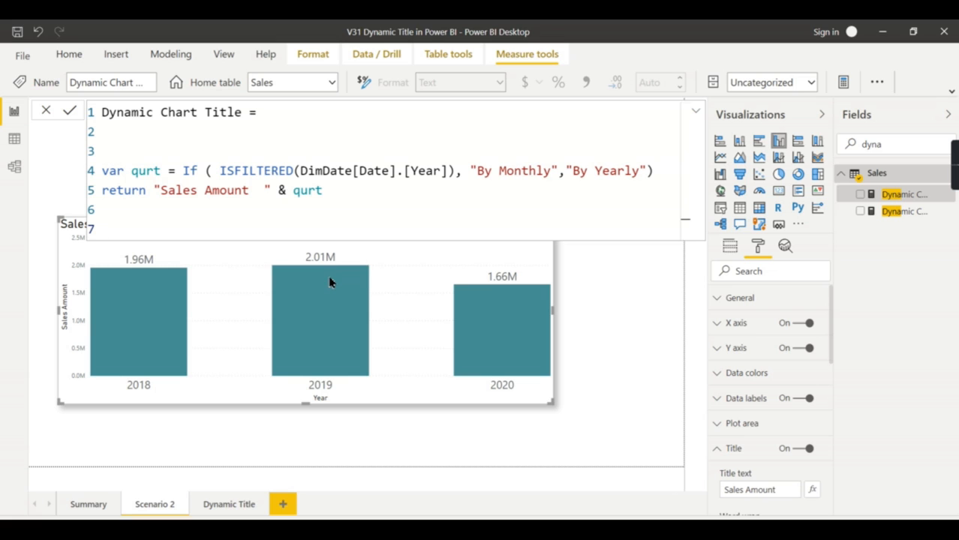
{"action": "mouse_move", "coordinate": [331, 289]}
{"action": "left_click", "coordinate": [697, 112]}
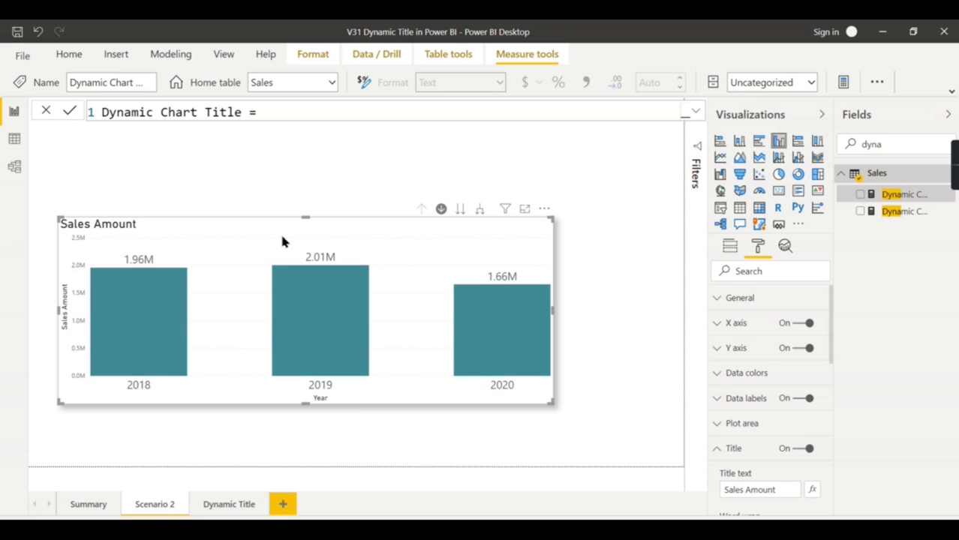
{"action": "left_click", "coordinate": [696, 111]}
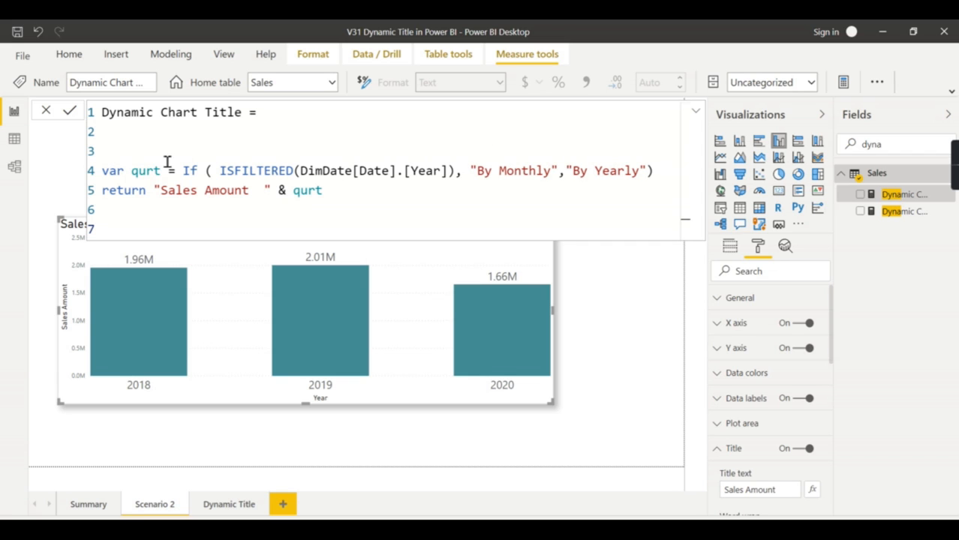
{"action": "left_click_drag", "start_coordinate": [158, 191], "coordinate": [271, 190]}
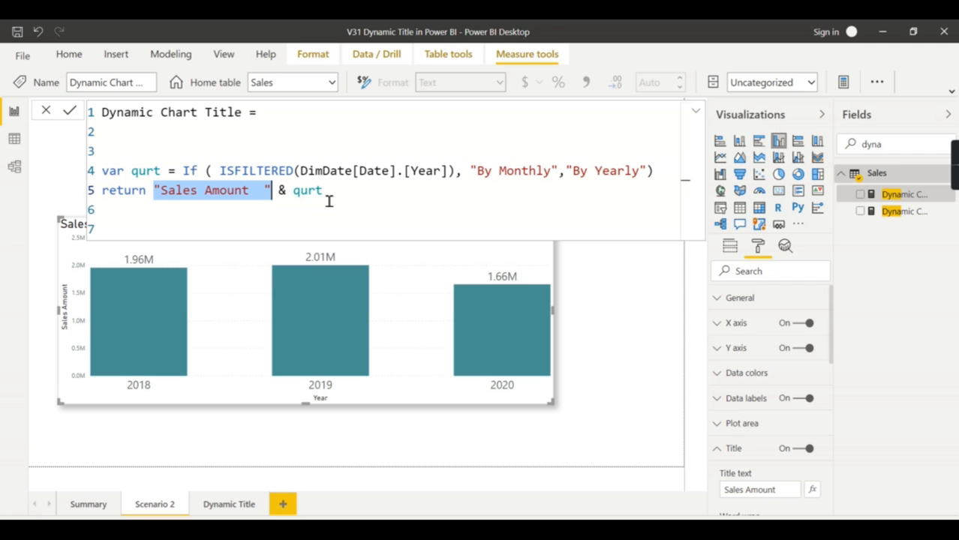
{"action": "left_click", "coordinate": [695, 113]}
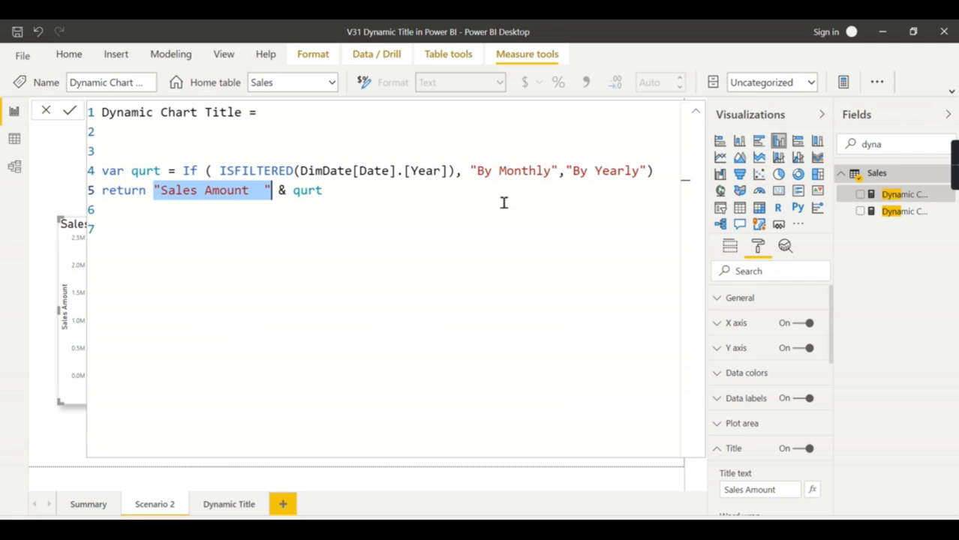
Step: Bind the chart's title text to the Dynamic Chart Title measure, formatted by field value
{"action": "left_click", "coordinate": [696, 113]}
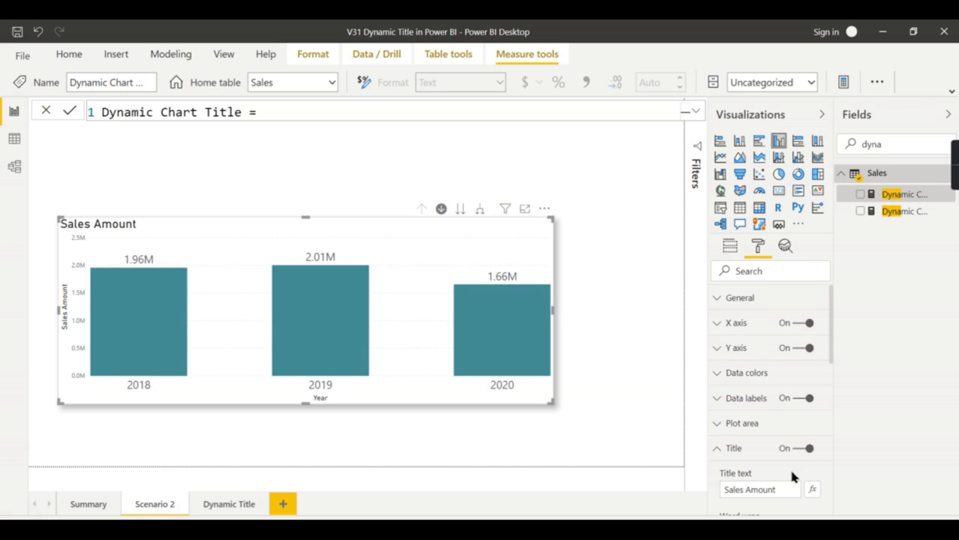
{"action": "scroll", "coordinate": [794, 471], "scroll_direction": "down", "scroll_amount": 1}
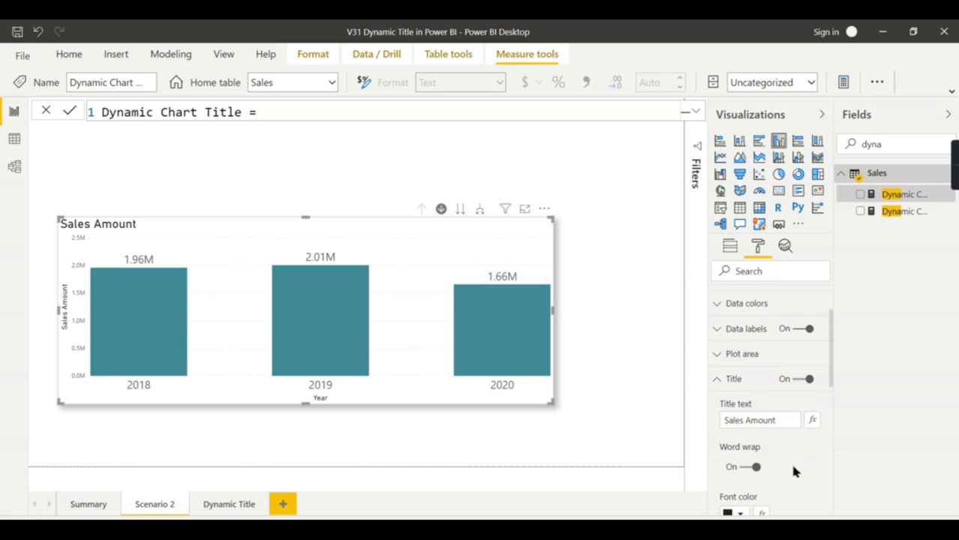
{"action": "left_click", "coordinate": [814, 421]}
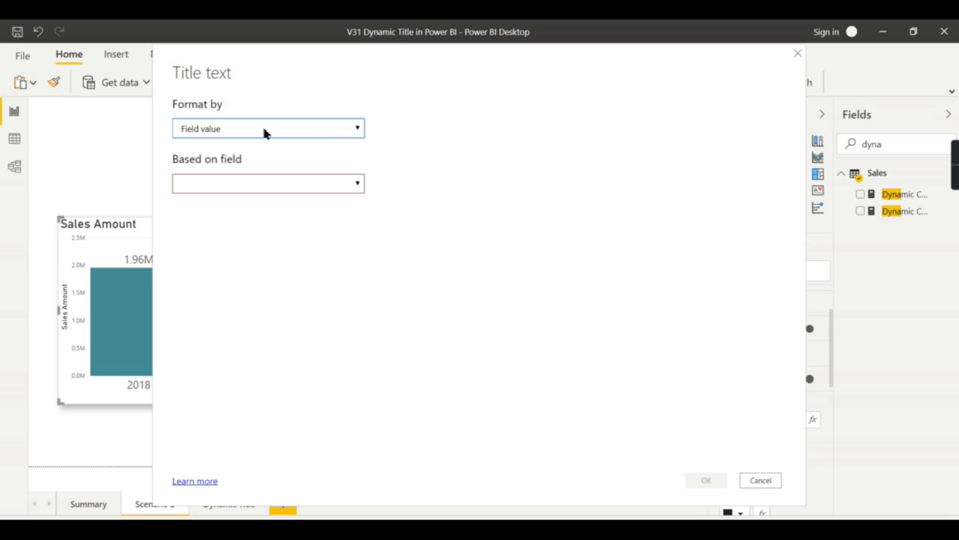
{"action": "left_click", "coordinate": [232, 135]}
{"action": "left_click", "coordinate": [231, 143]}
{"action": "left_click", "coordinate": [224, 185]}
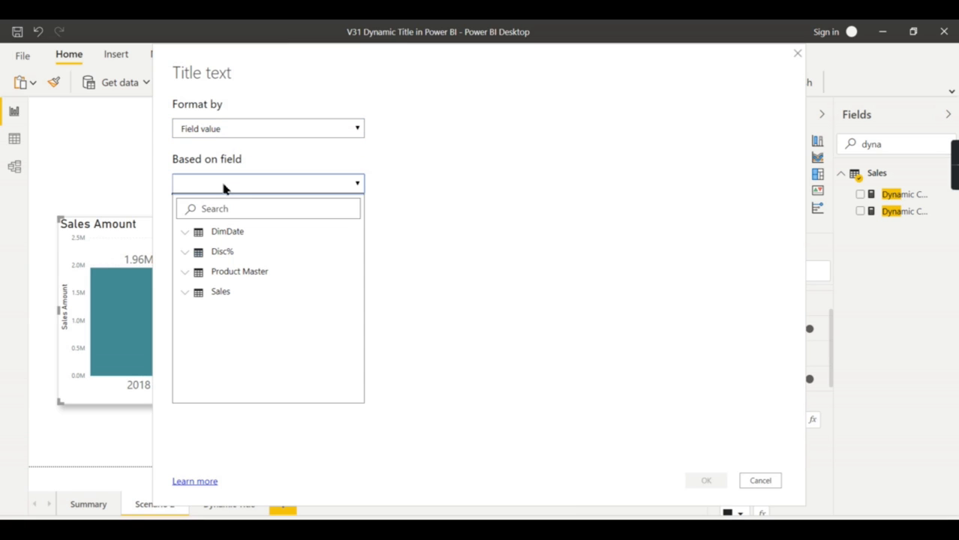
{"action": "left_click", "coordinate": [222, 209]}
{"action": "type", "text": "dy"}
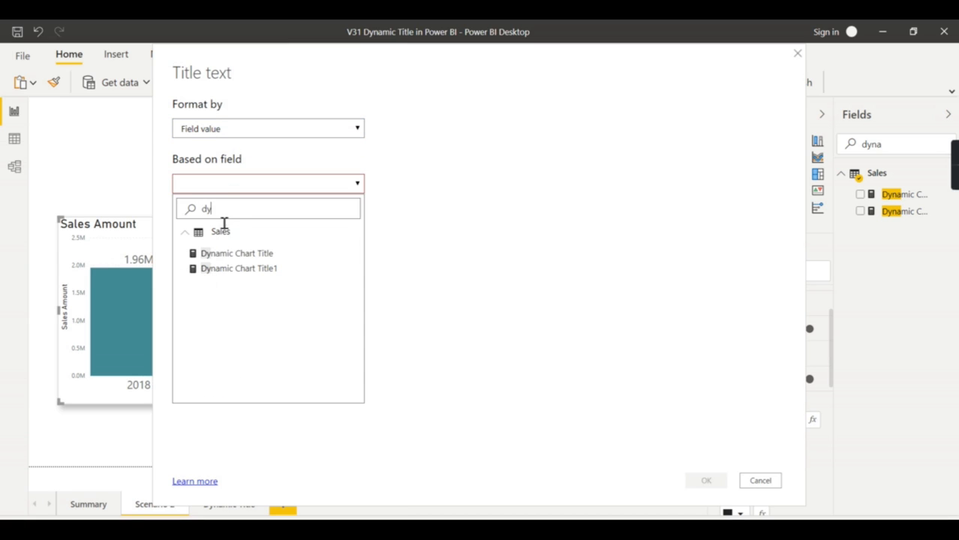
{"action": "left_click", "coordinate": [235, 254]}
{"action": "left_click", "coordinate": [696, 482]}
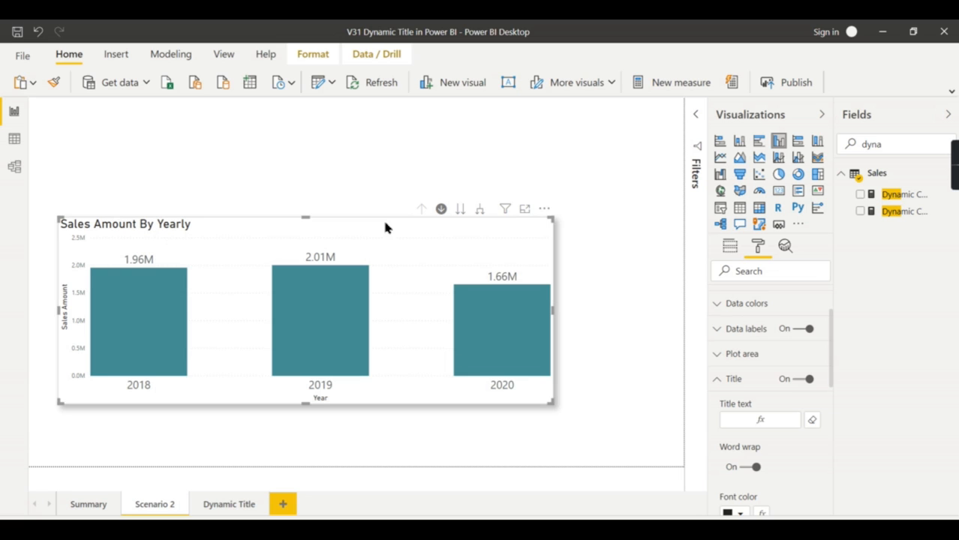
Step: Test the measure-driven title by drilling the chart into the months of 2019 and back up to the years, twice
{"action": "left_click", "coordinate": [334, 279]}
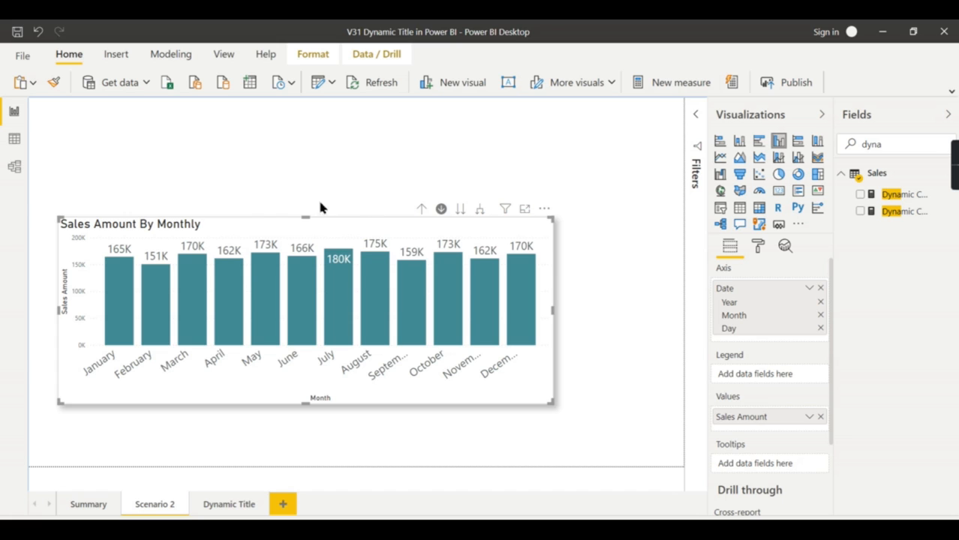
{"action": "left_click", "coordinate": [422, 211]}
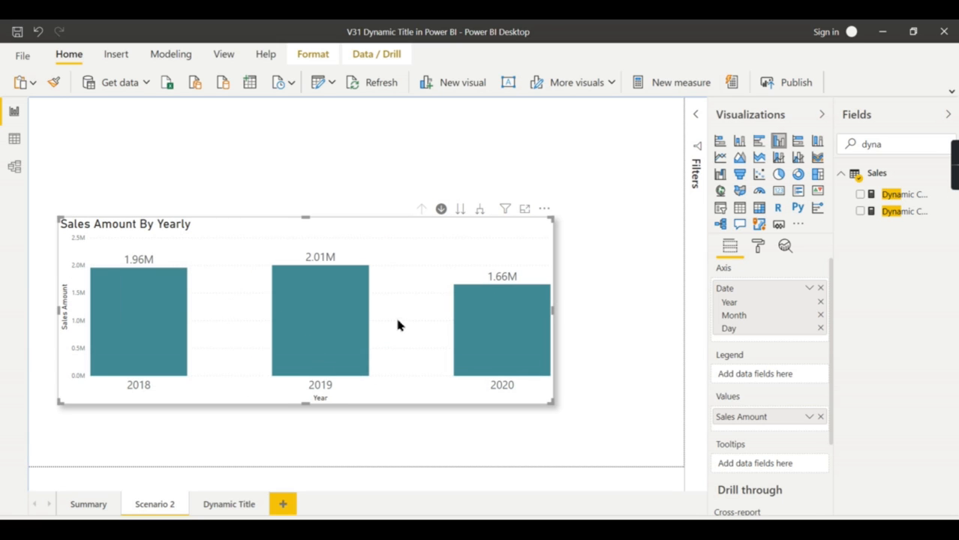
{"action": "mouse_move", "coordinate": [347, 307]}
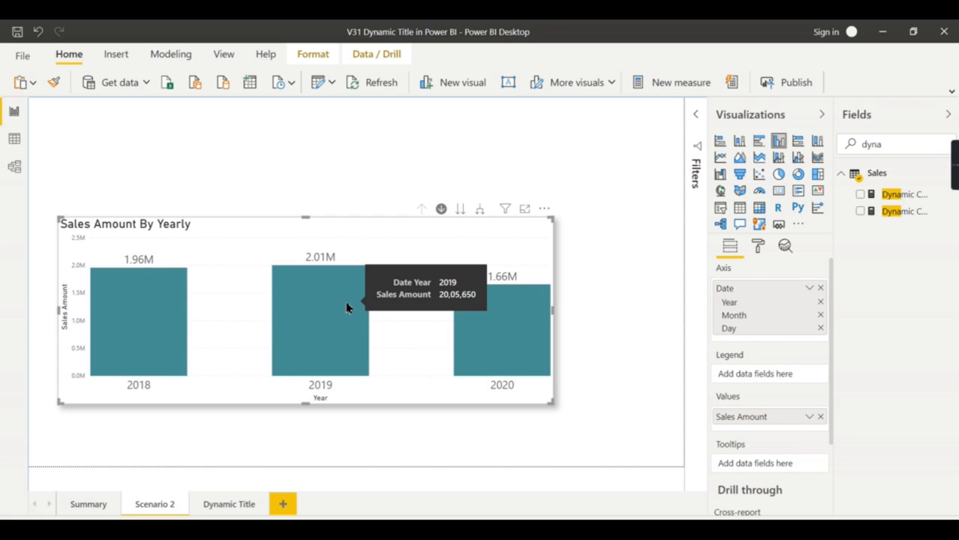
{"action": "left_click", "coordinate": [322, 310]}
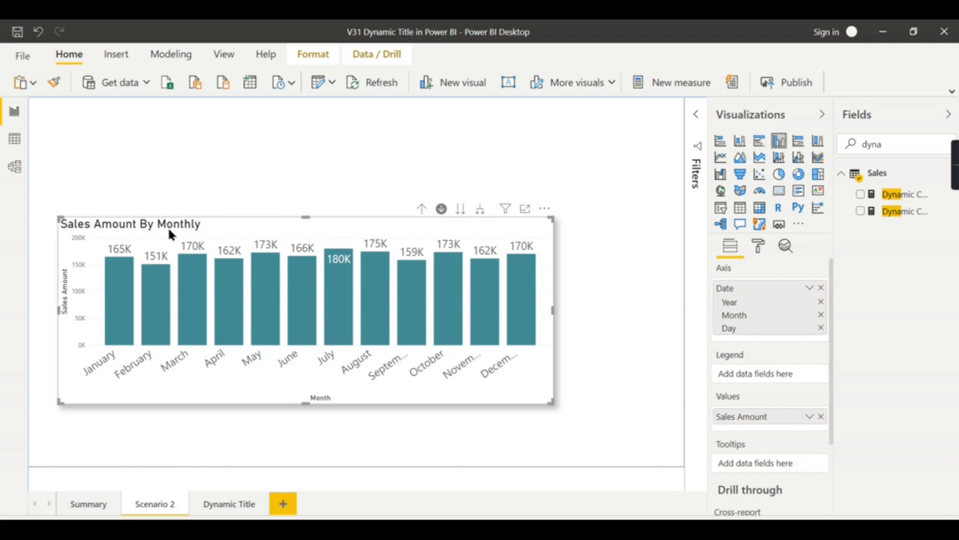
{"action": "left_click", "coordinate": [422, 208]}
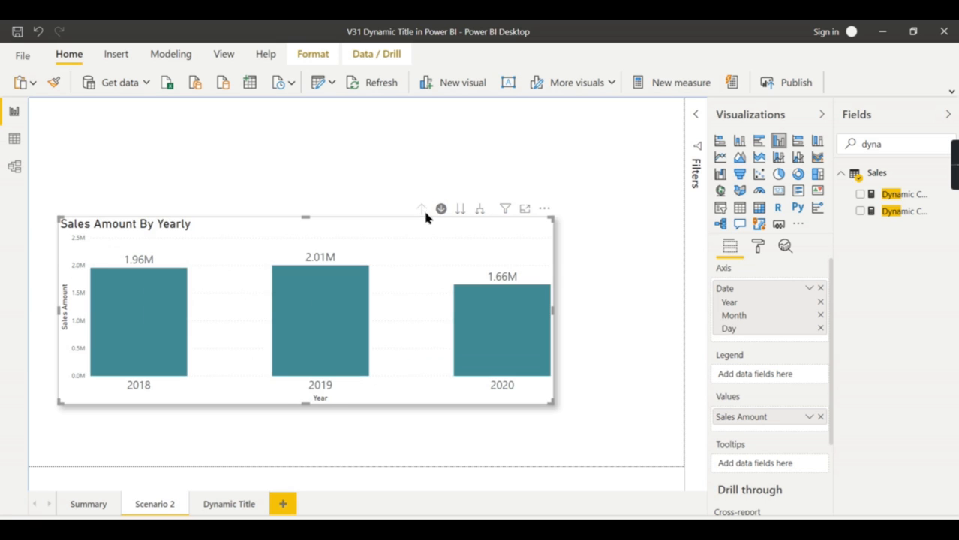
Step: Open the Dynamic Chart Title1 measure and examine its full formula, including the year and month variables and the return expression
{"action": "left_click", "coordinate": [893, 212]}
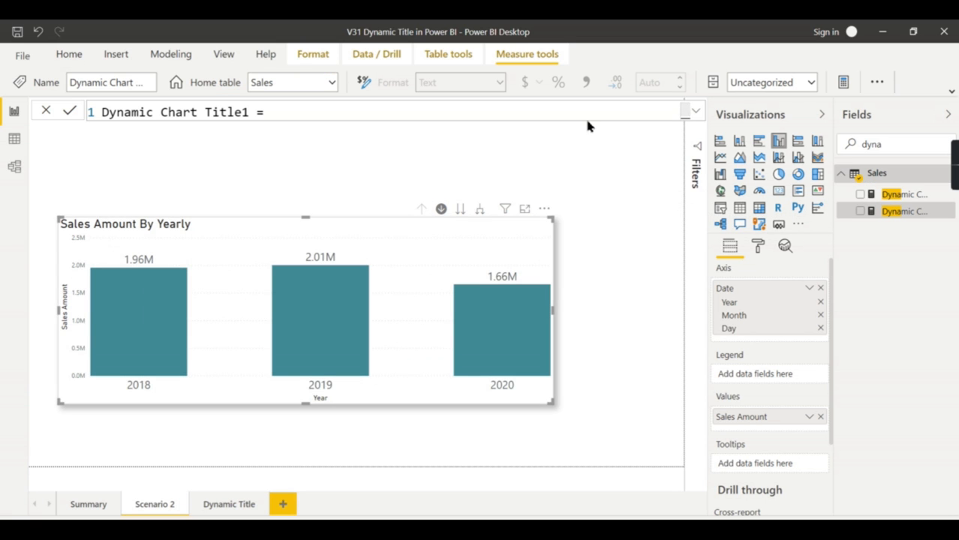
{"action": "left_click", "coordinate": [696, 111]}
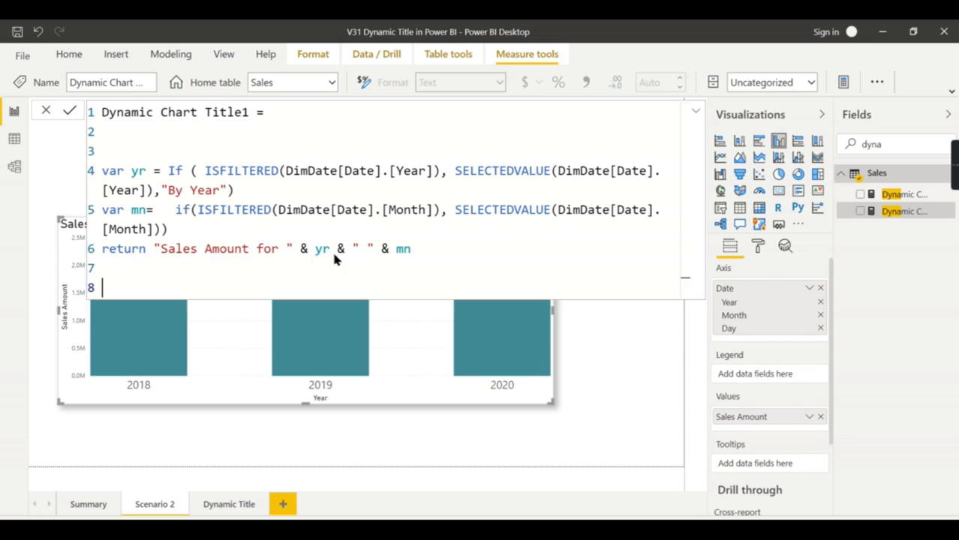
{"action": "scroll", "coordinate": [334, 252], "scroll_direction": "up", "scroll_amount": 2}
{"action": "scroll", "coordinate": [334, 245], "scroll_direction": "up", "scroll_amount": 1}
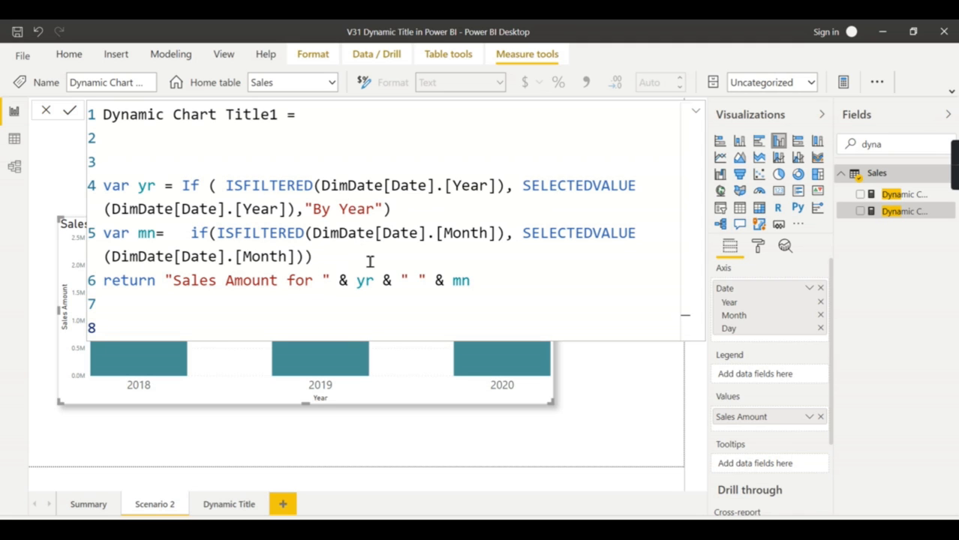
{"action": "left_click", "coordinate": [695, 111]}
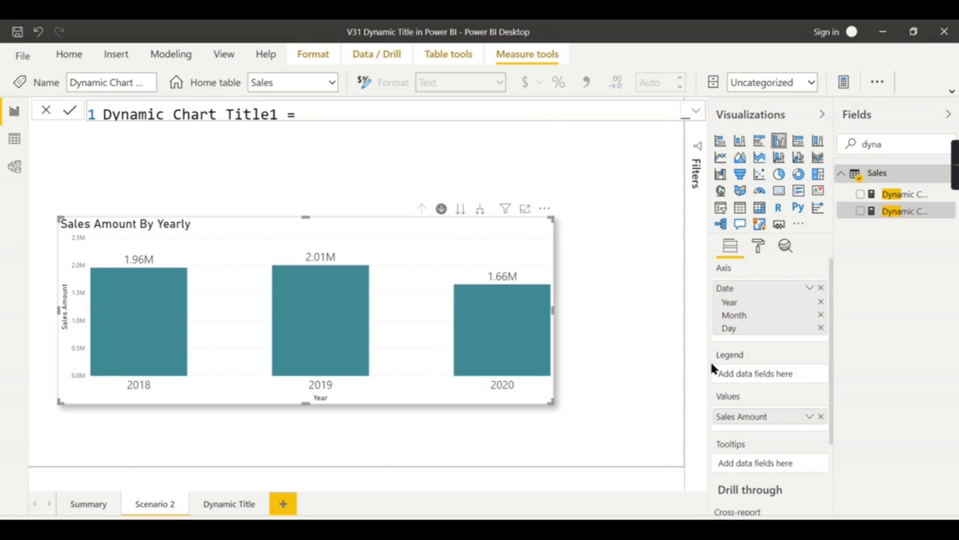
Step: Switch the field behind the chart's title text to the Dynamic Chart Title1 measure
{"action": "left_click", "coordinate": [758, 245]}
{"action": "left_click", "coordinate": [772, 448]}
{"action": "scroll", "coordinate": [780, 443], "scroll_direction": "down", "scroll_amount": 2}
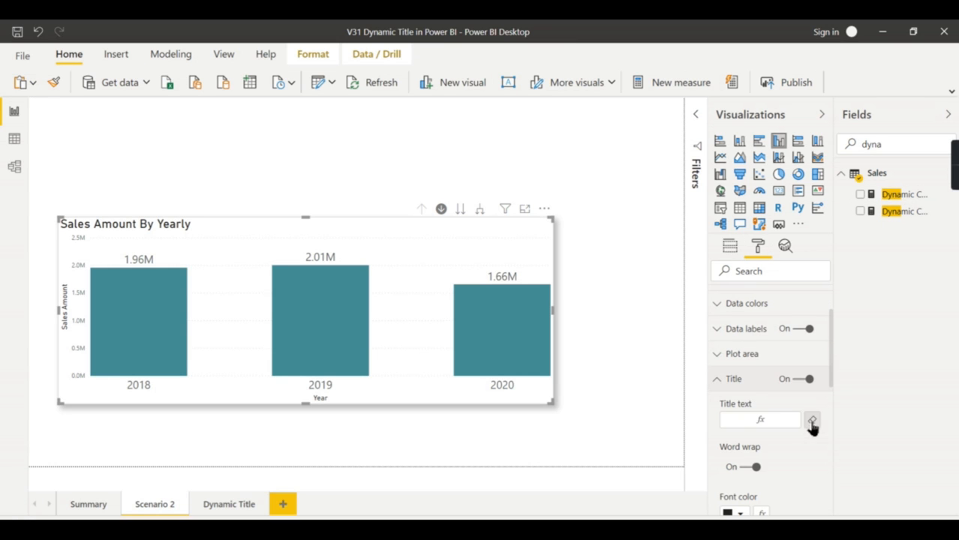
{"action": "left_click", "coordinate": [760, 420]}
{"action": "left_click", "coordinate": [294, 187]}
{"action": "left_click", "coordinate": [246, 218]}
{"action": "type", "text": "dy"}
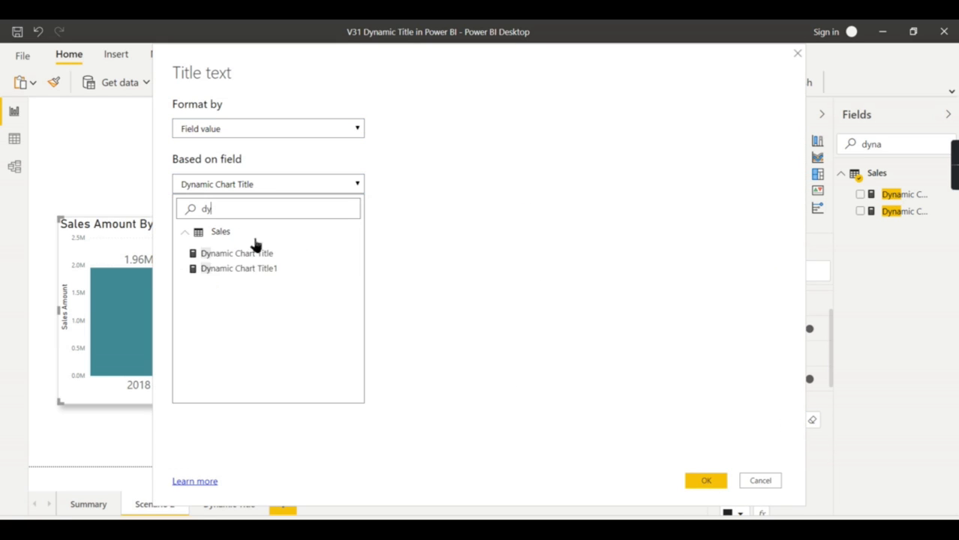
{"action": "left_click", "coordinate": [253, 270]}
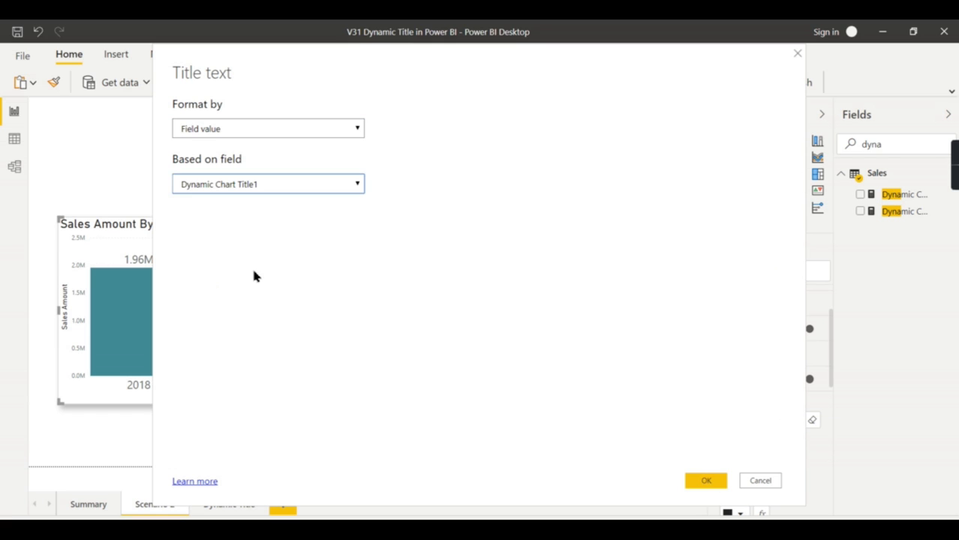
{"action": "left_click", "coordinate": [698, 483]}
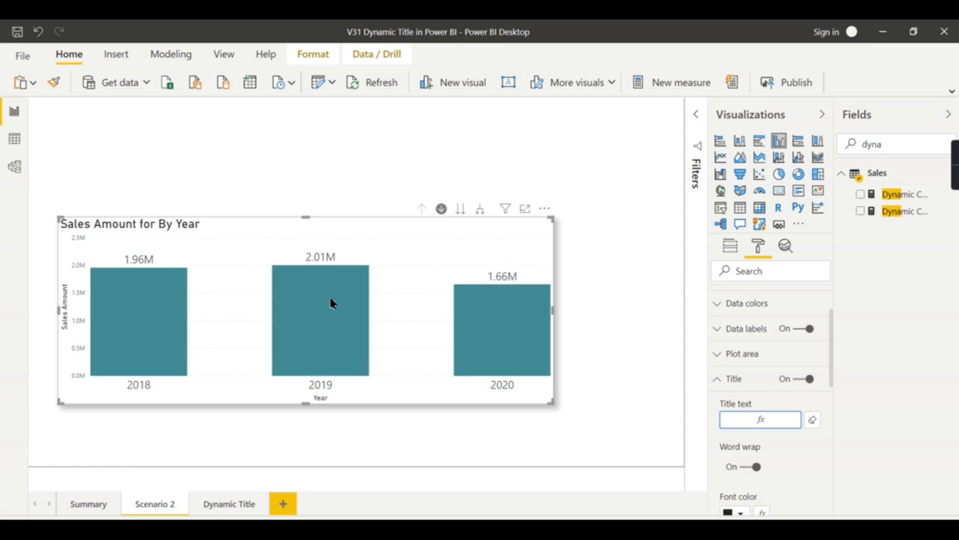
Step: Check the new title by drilling into 2019 and back, then into 2020 and its July days, and return to the 2020 months
{"action": "mouse_move", "coordinate": [331, 302]}
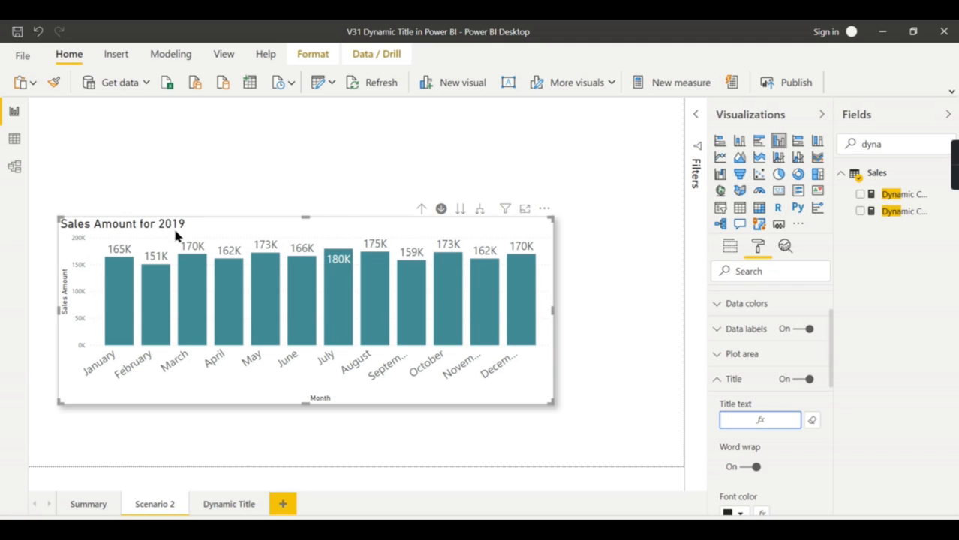
{"action": "left_click", "coordinate": [421, 208]}
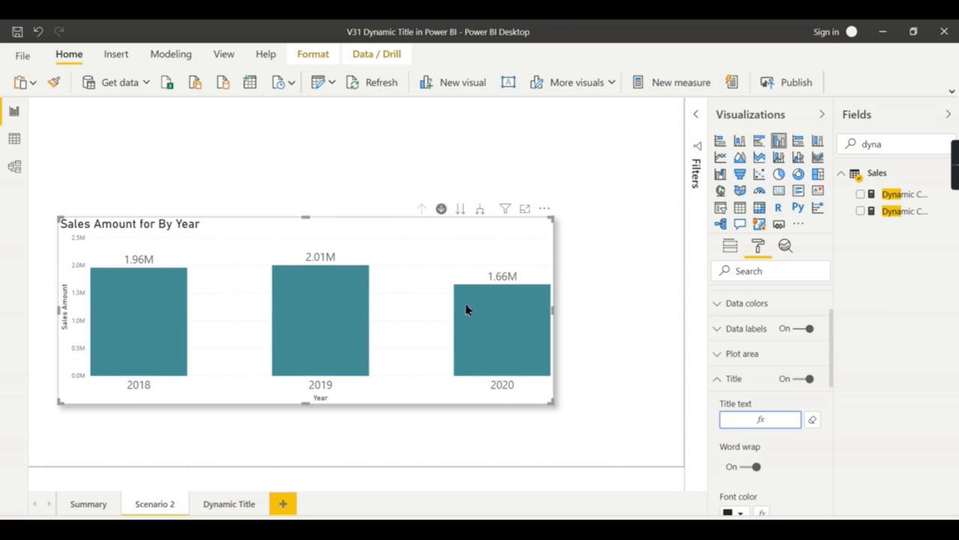
{"action": "left_click", "coordinate": [503, 308]}
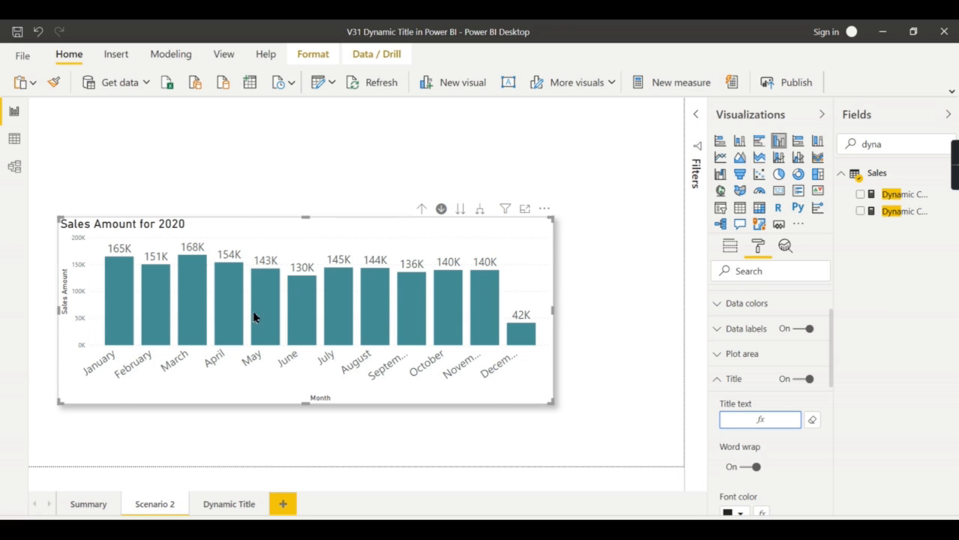
{"action": "left_click", "coordinate": [346, 292]}
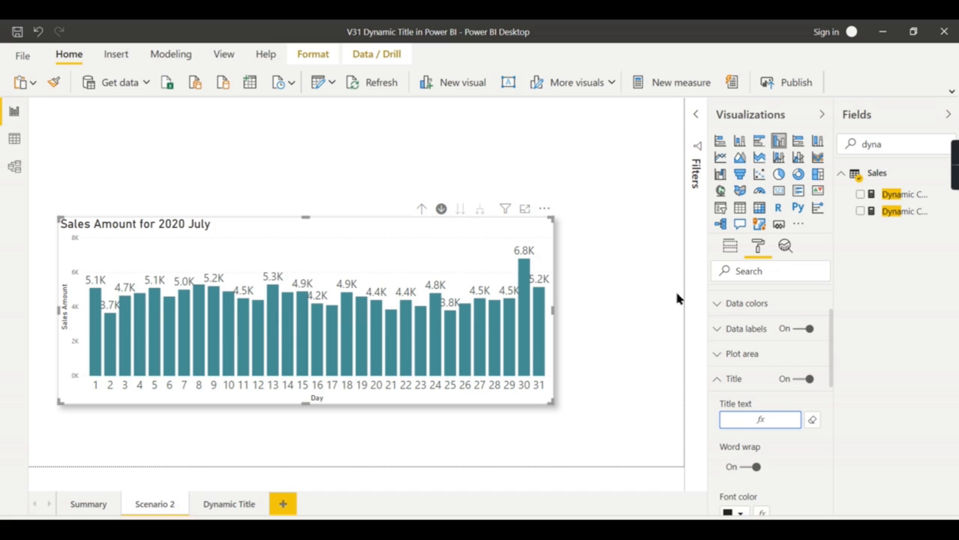
{"action": "left_click", "coordinate": [644, 291]}
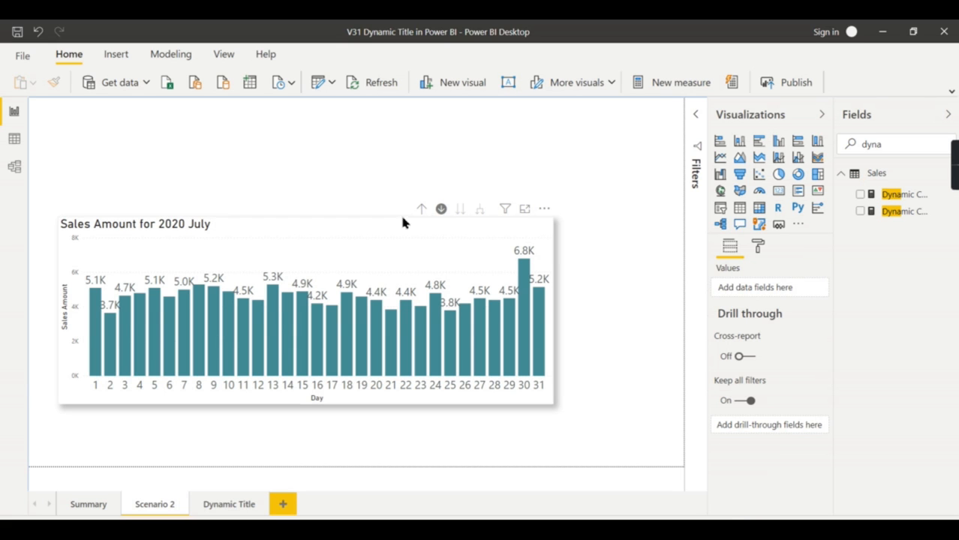
{"action": "left_click", "coordinate": [420, 209]}
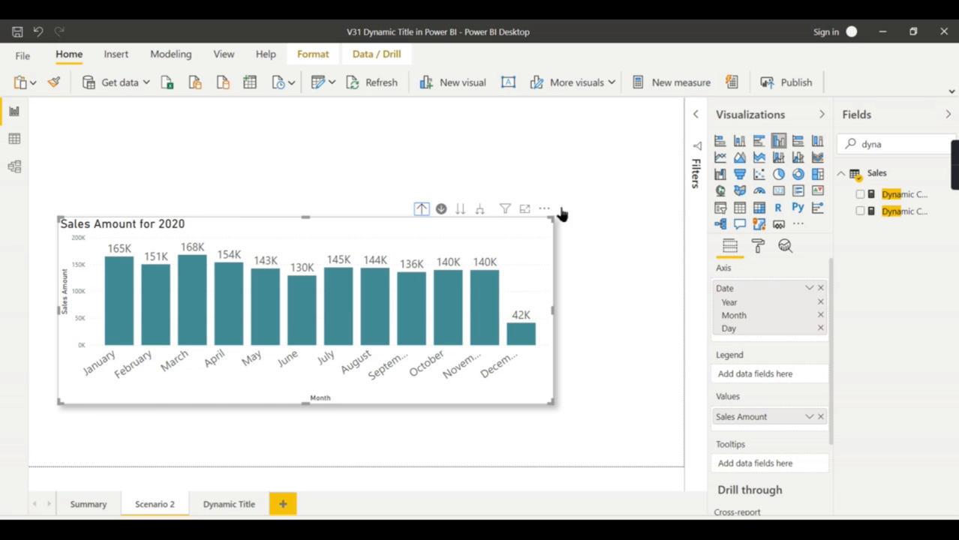